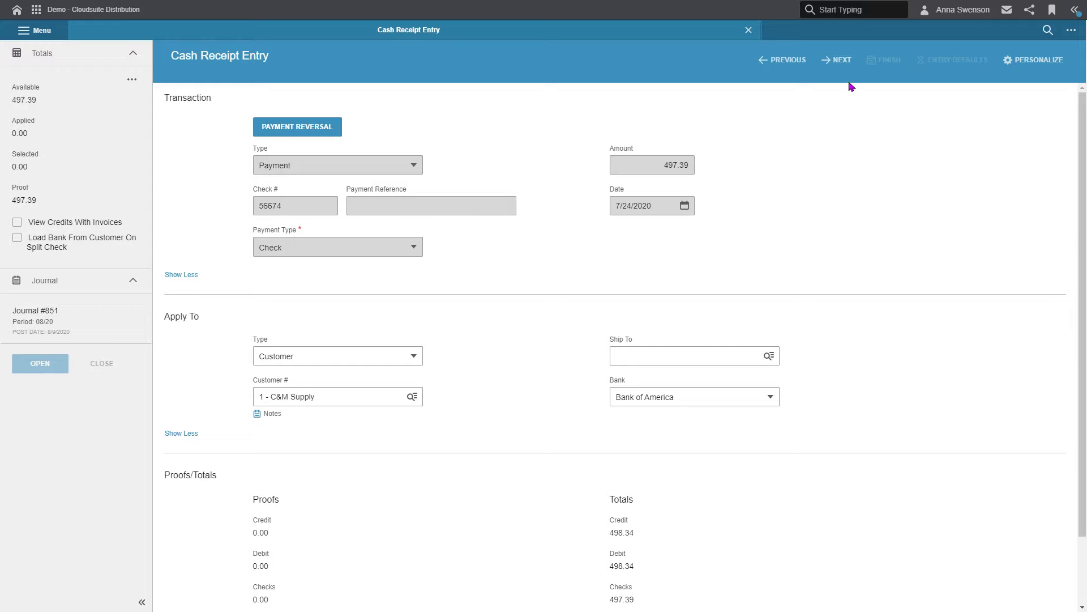
Proceed from the payment details to its invoice allocation and page through the open invoices
left_click(840, 61)
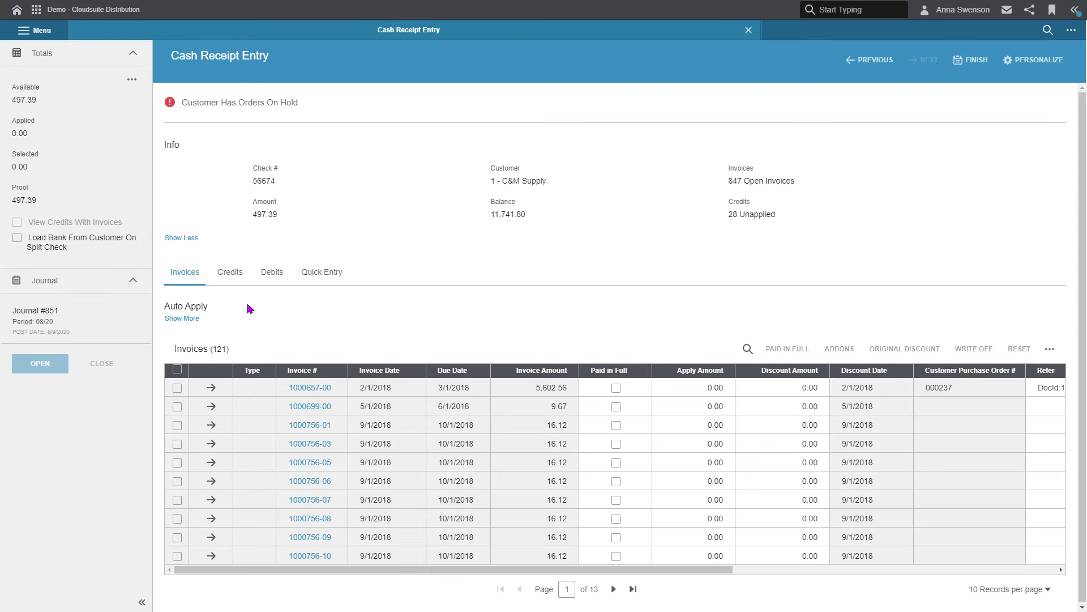
left_click(613, 589)
left_click(614, 589)
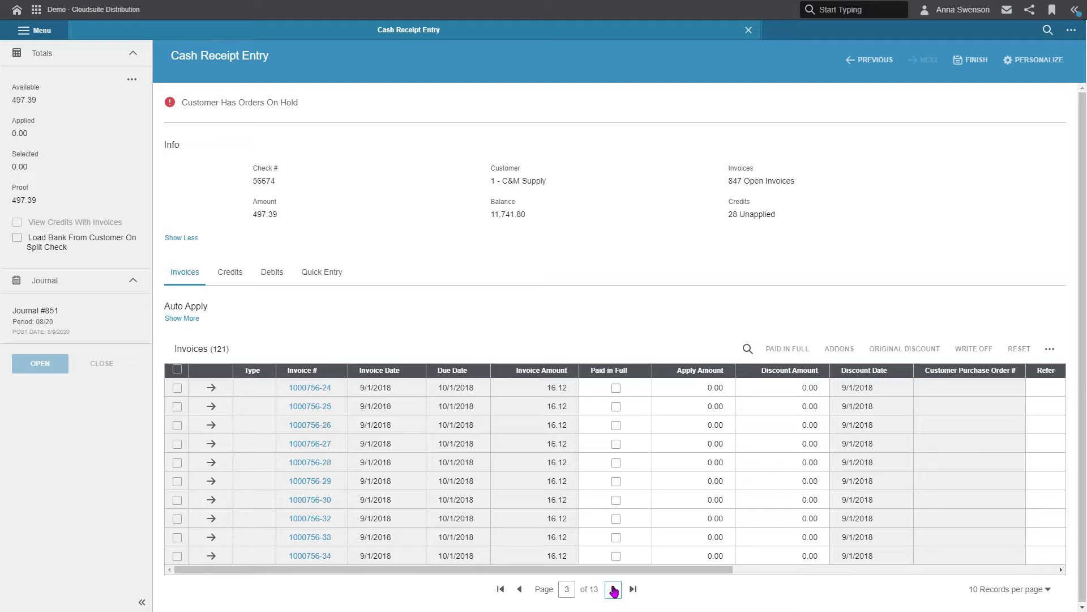
left_click(614, 589)
left_click(613, 590)
Sort the open invoices by invoice number and by invoice date
left_click(327, 373)
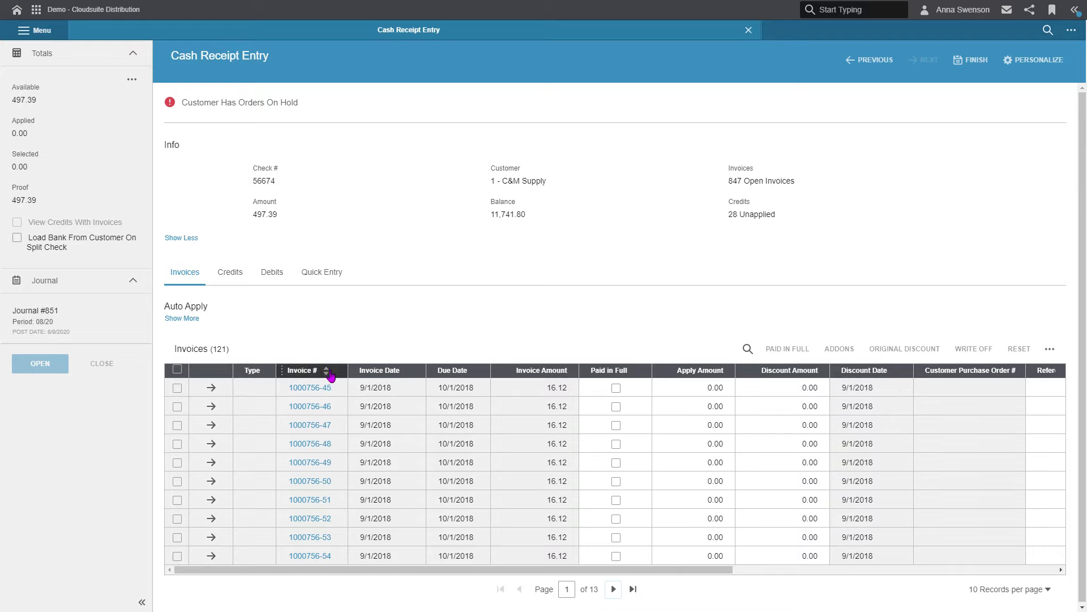
left_click(409, 371)
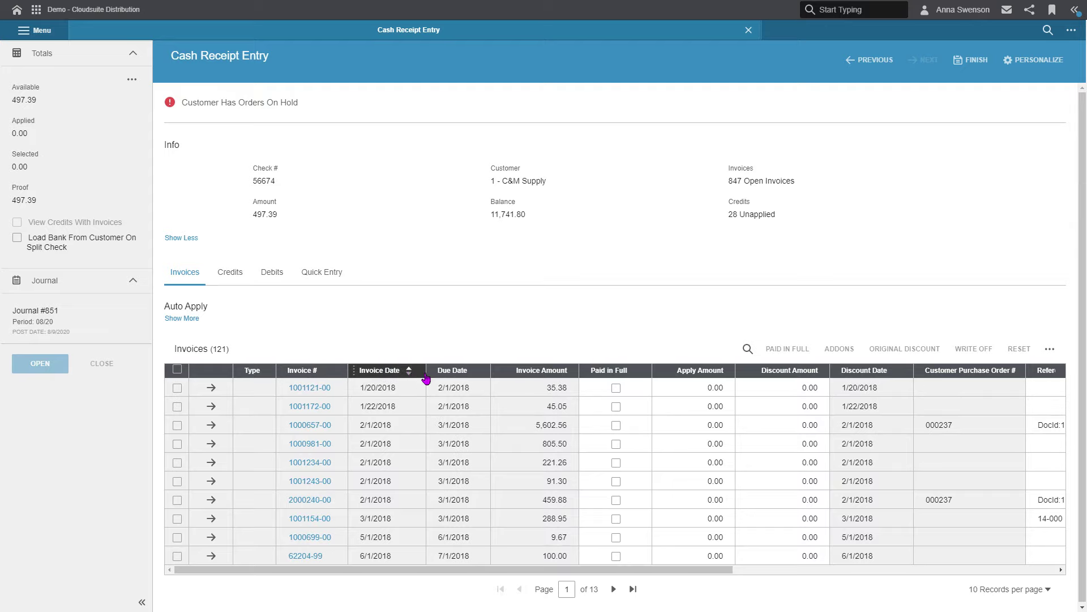
left_click(476, 371)
Search the open invoices for 1001148 and select the matching invoice
left_click(747, 348)
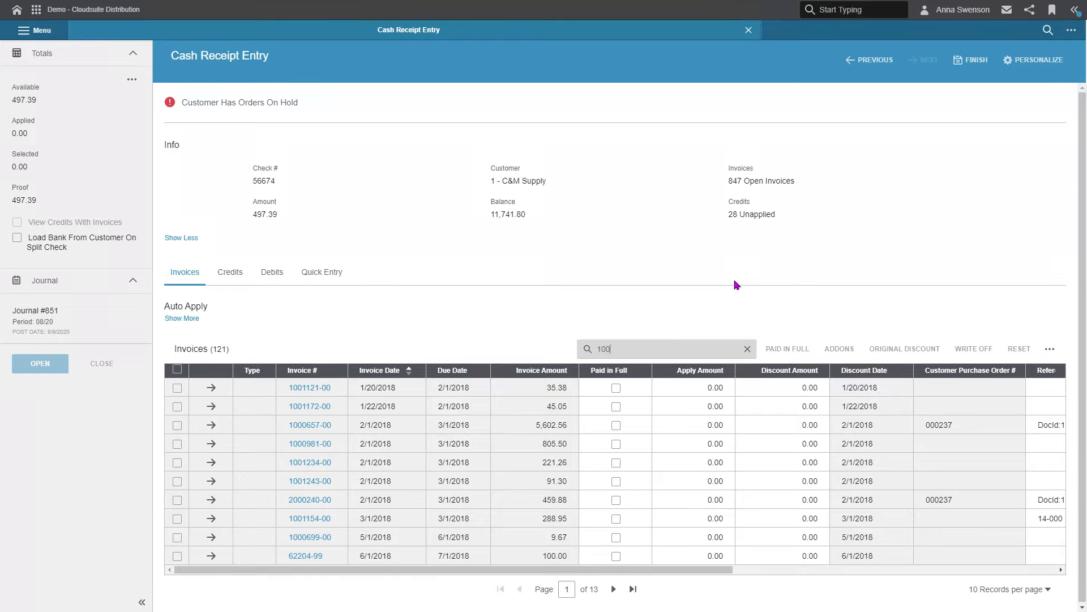
key("Return")
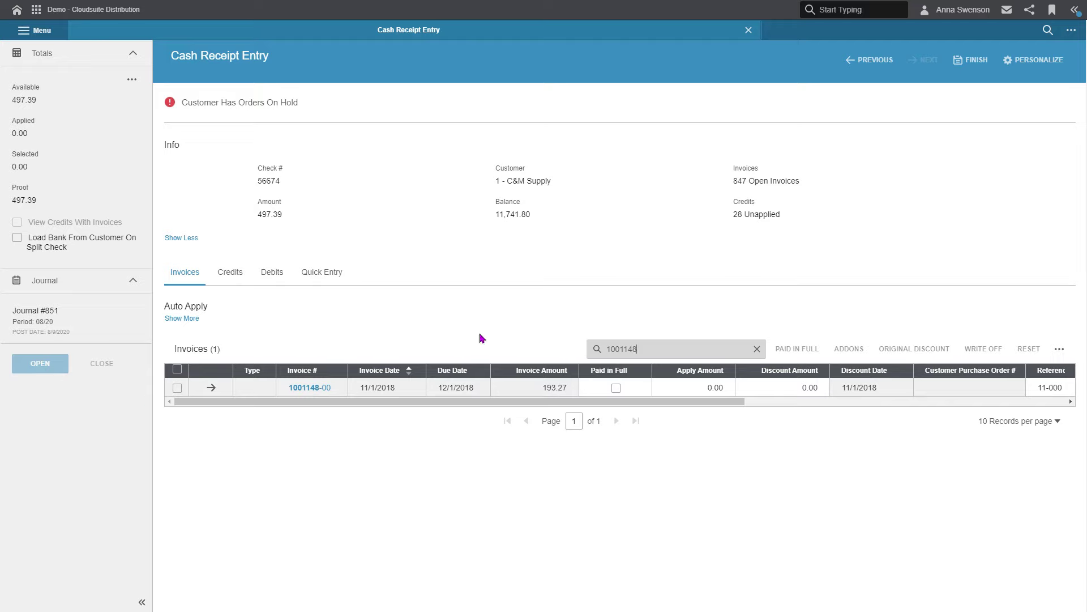
left_click(177, 387)
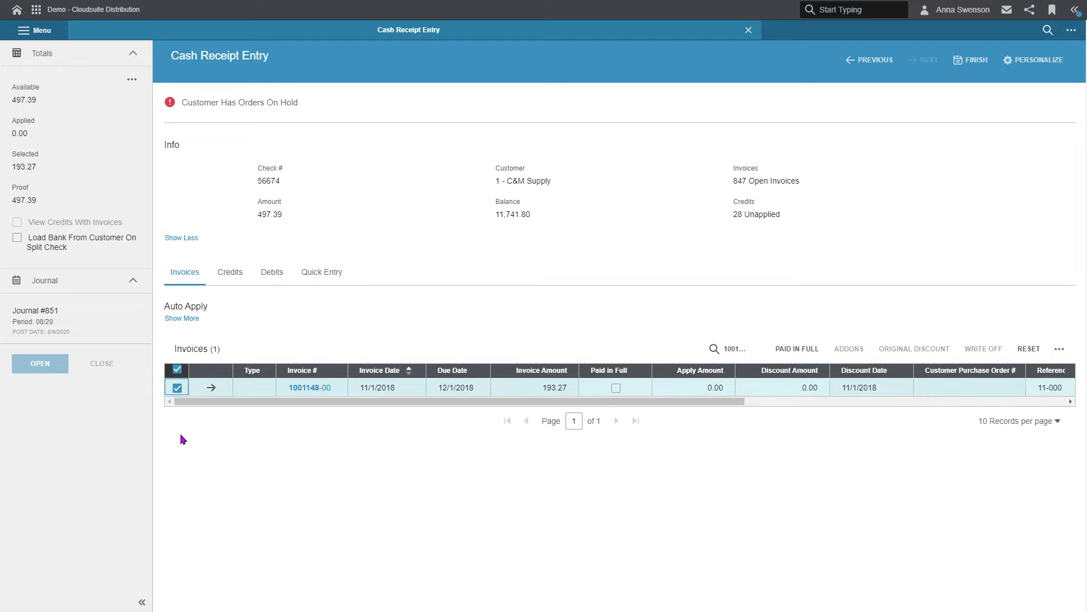
Replace the invoice search term with 10077 and clear the search
left_click(730, 349)
double_click(730, 348)
type("1007")
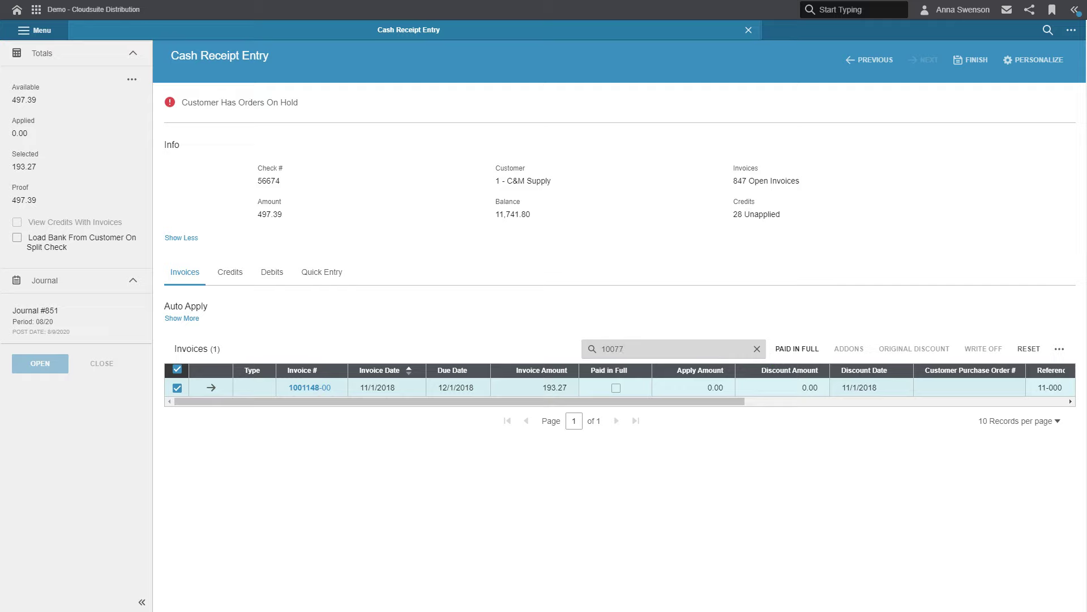
left_click(757, 348)
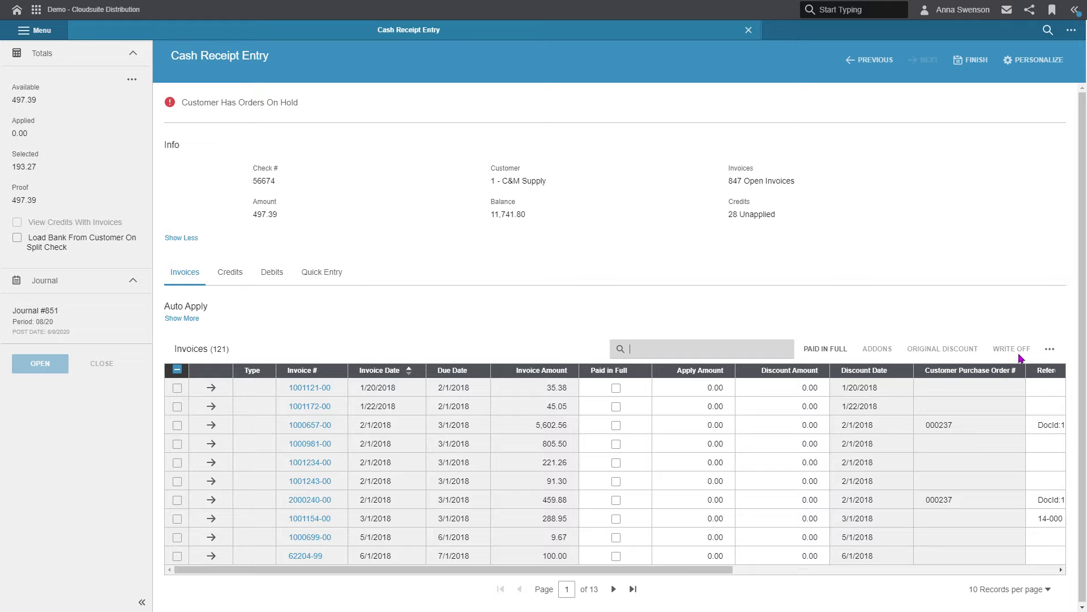
Show the filter row on the invoice list and filter by invoice number 1001148
left_click(1050, 350)
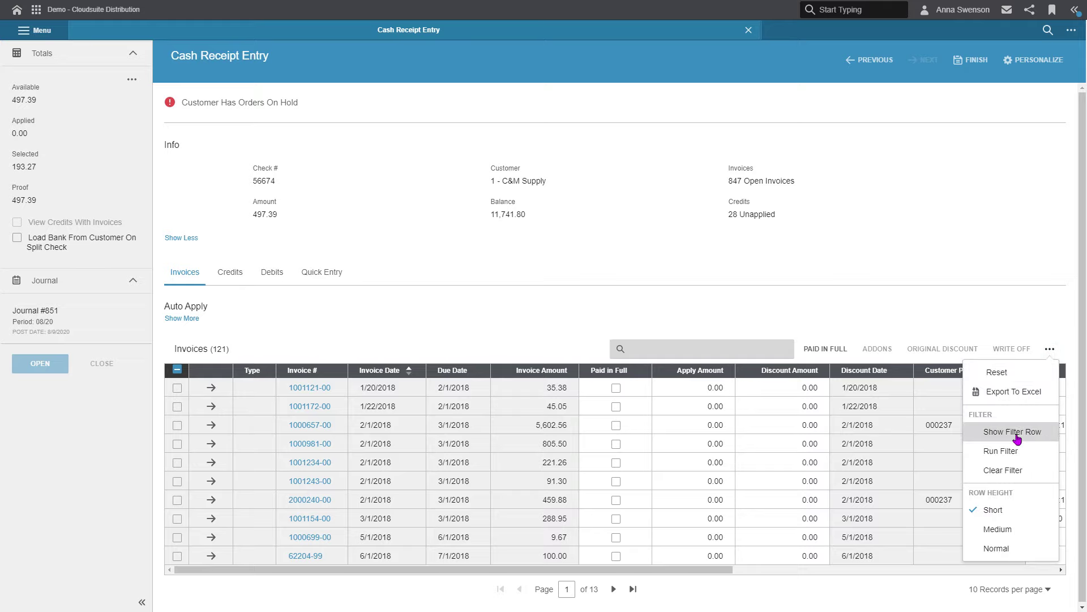
left_click(1002, 419)
left_click(327, 386)
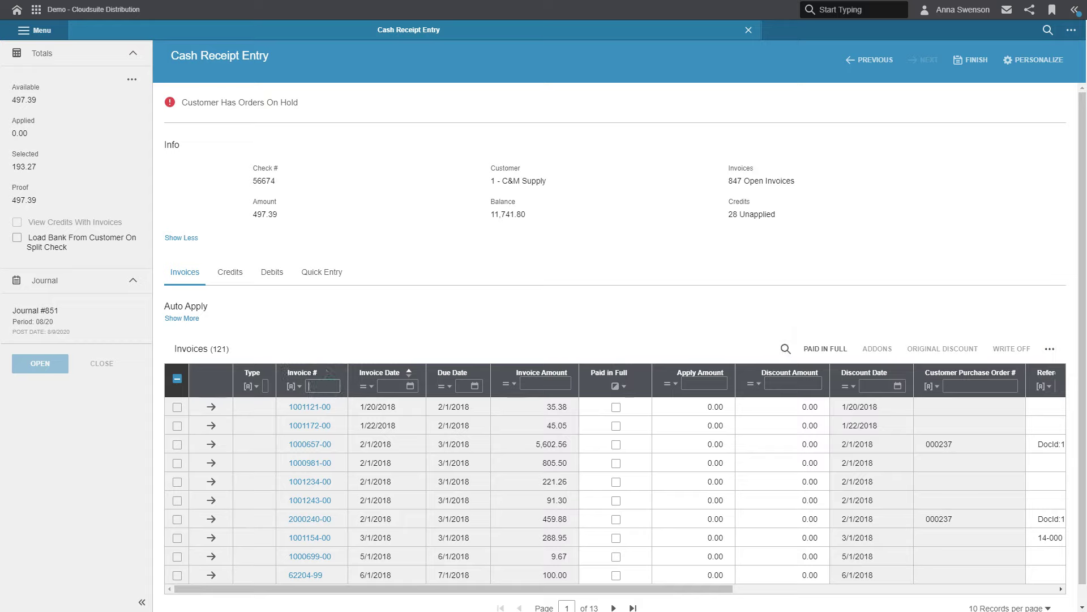
type("1001148")
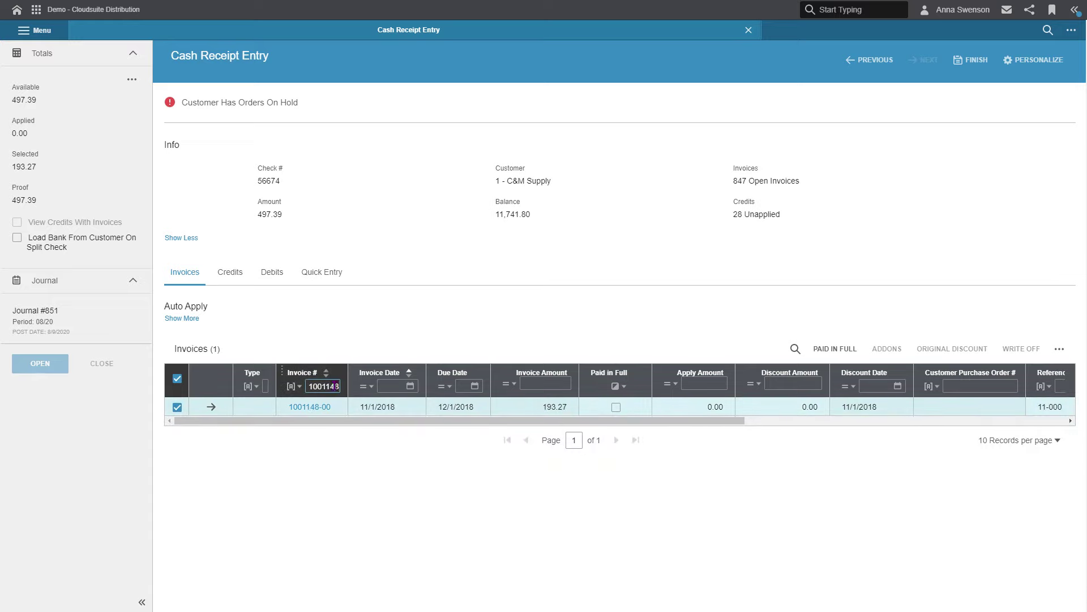
Clear the invoice selection and filter, and reset all rows of the invoice list
left_click(177, 378)
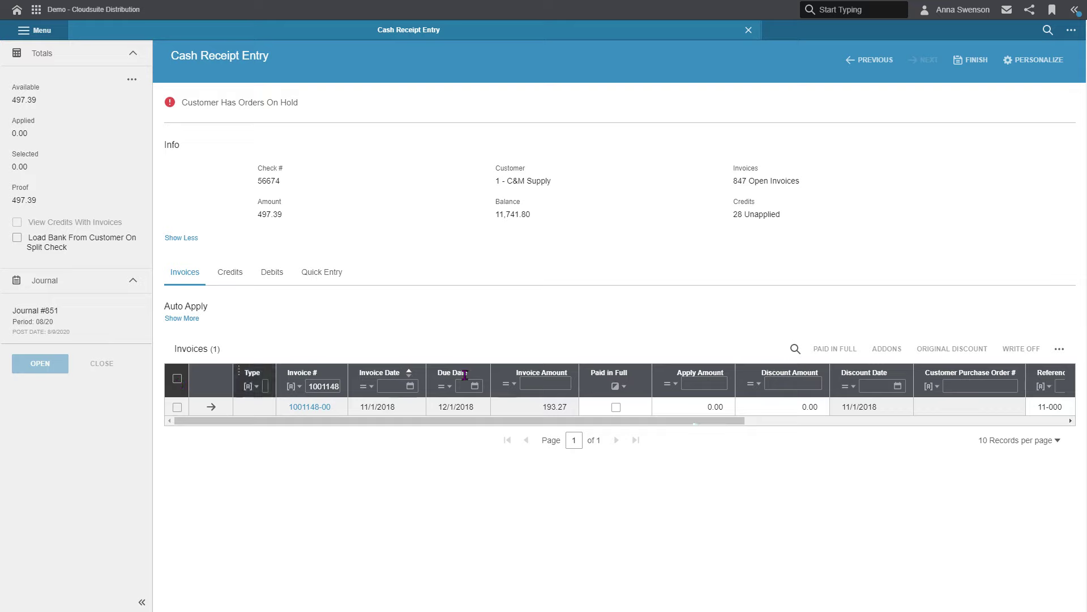
left_click(1060, 348)
left_click(1009, 454)
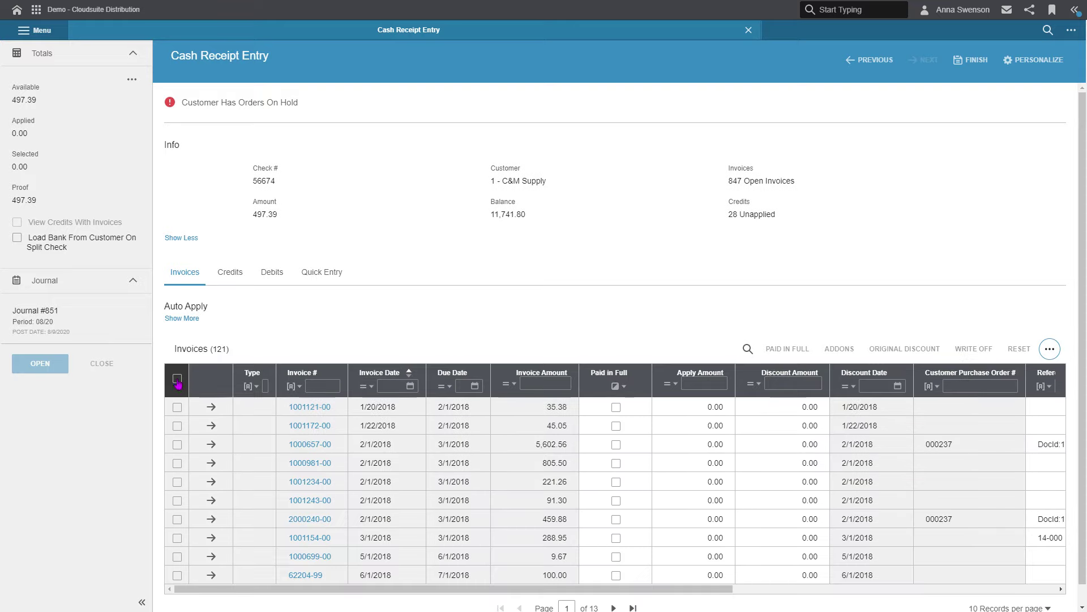
left_click(178, 378)
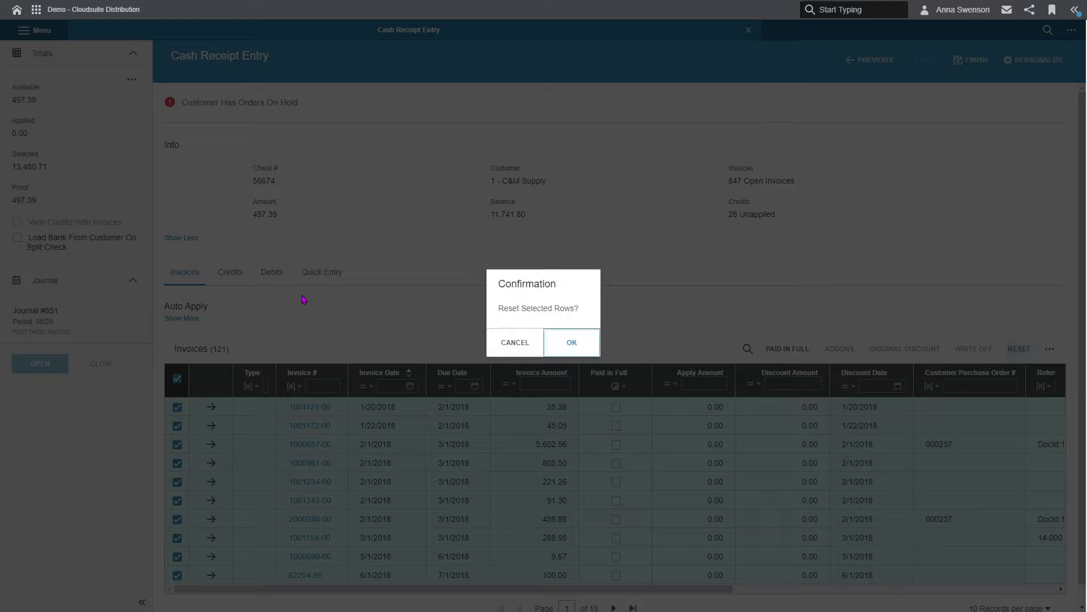
left_click(573, 338)
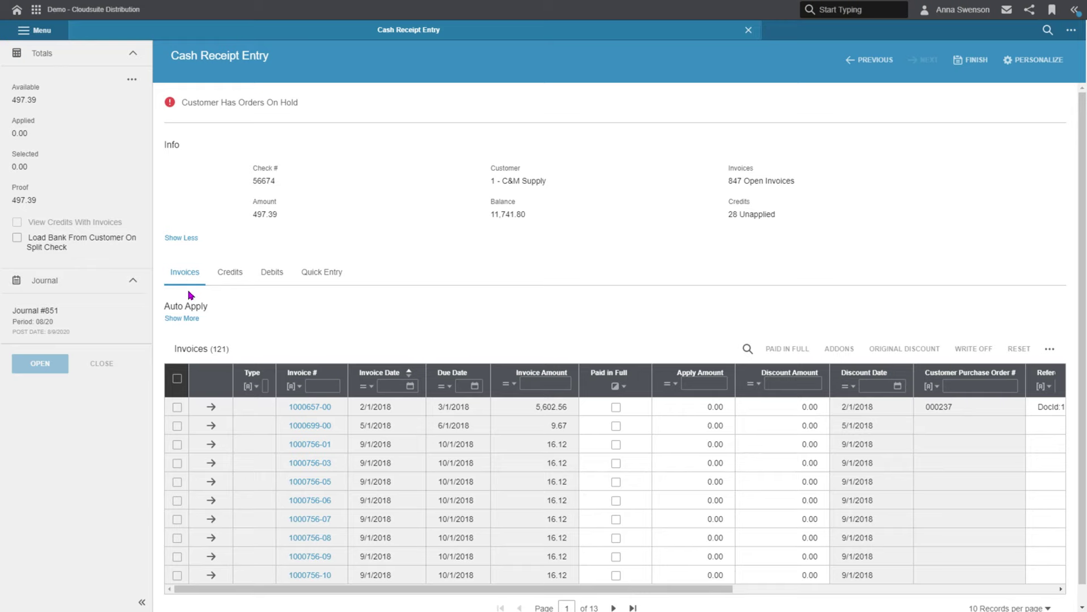
Examine the unapplied credits and the debit entry form for this payment
left_click(229, 273)
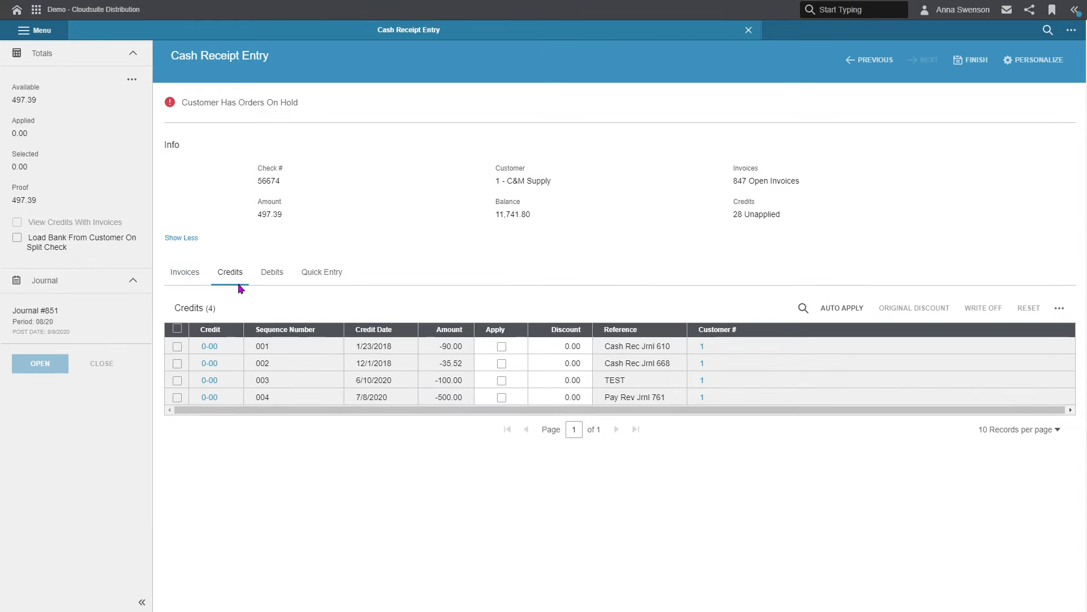
left_click(280, 274)
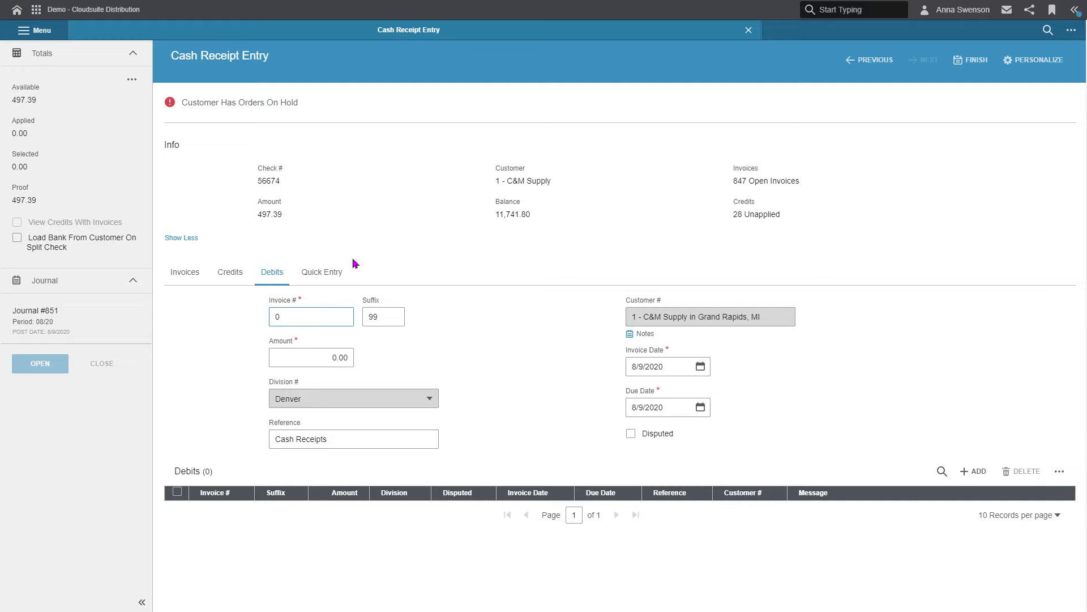
Use Quick Entry to add invoice 1001148 with suffix 00 to the payment as paid in full
left_click(324, 275)
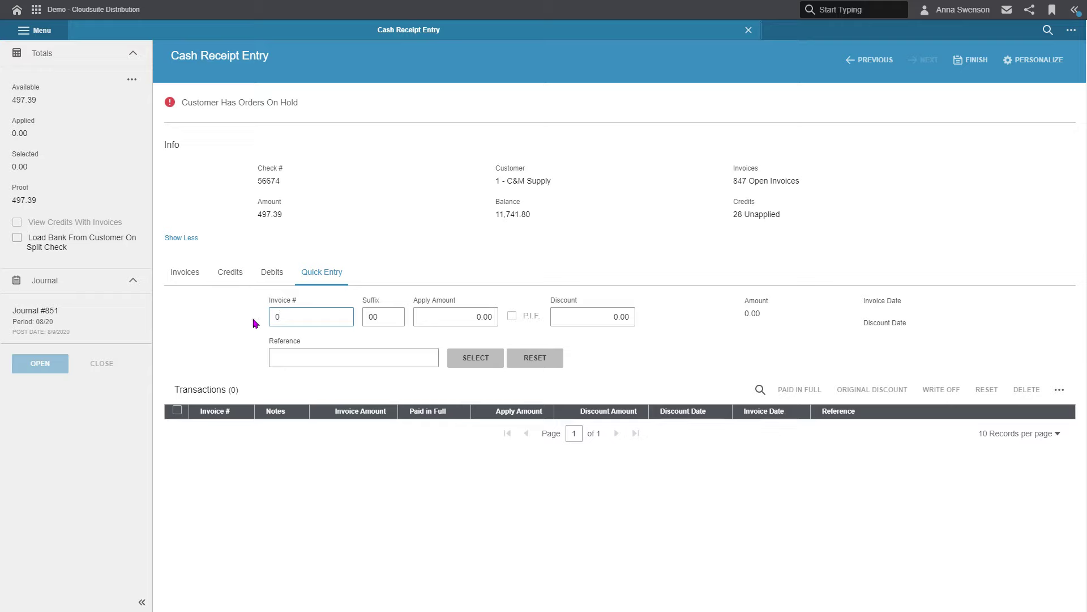
double_click(281, 317)
type("1001148")
key("Tab")
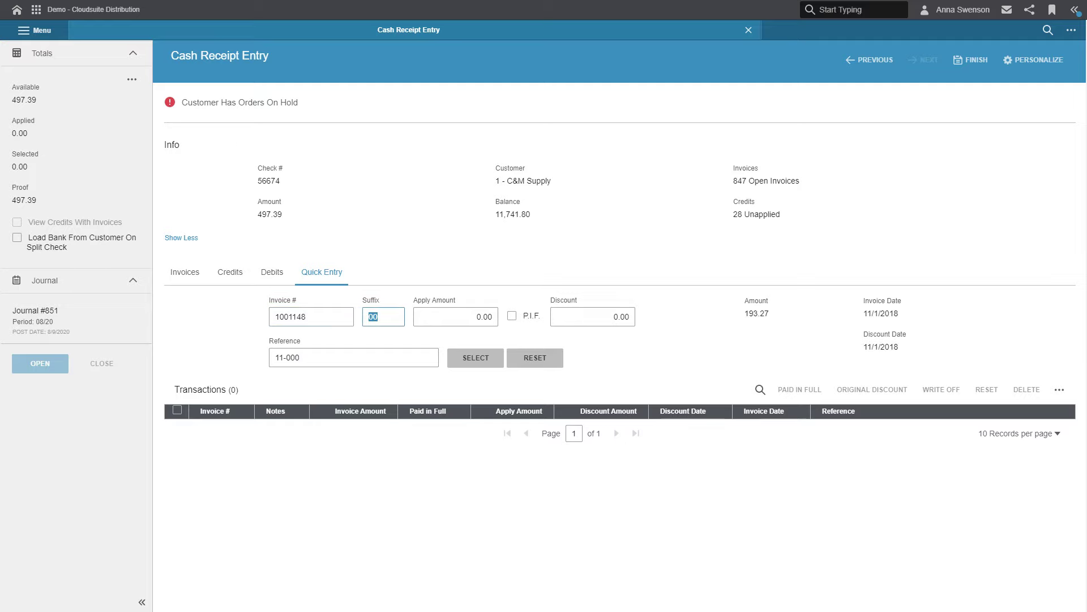
key("Tab")
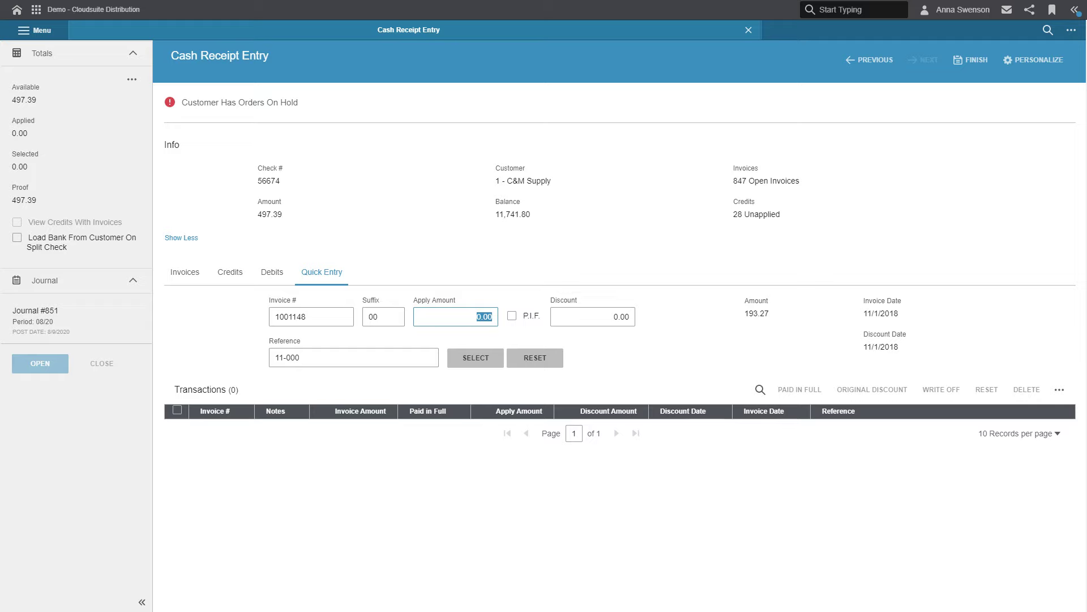
key("Tab")
key("space")
key("Tab")
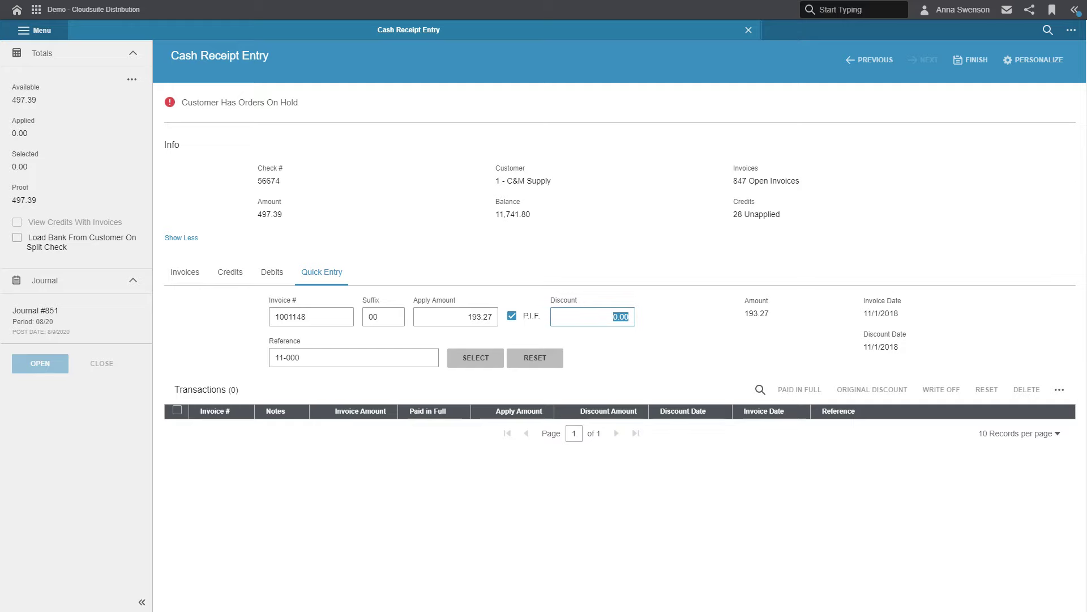
key("Tab")
key("Tab")
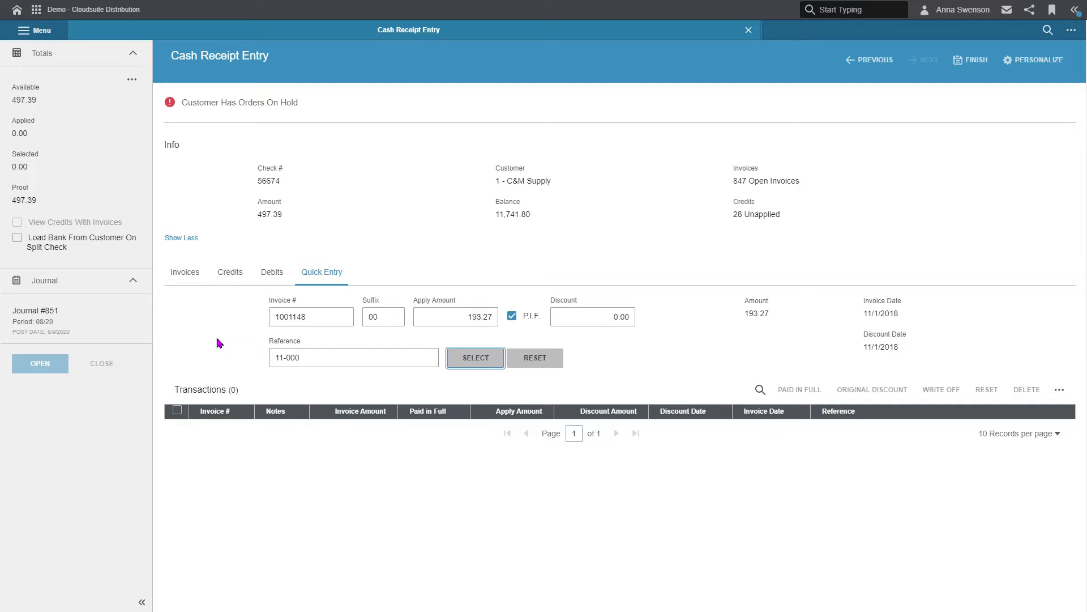
key("Return")
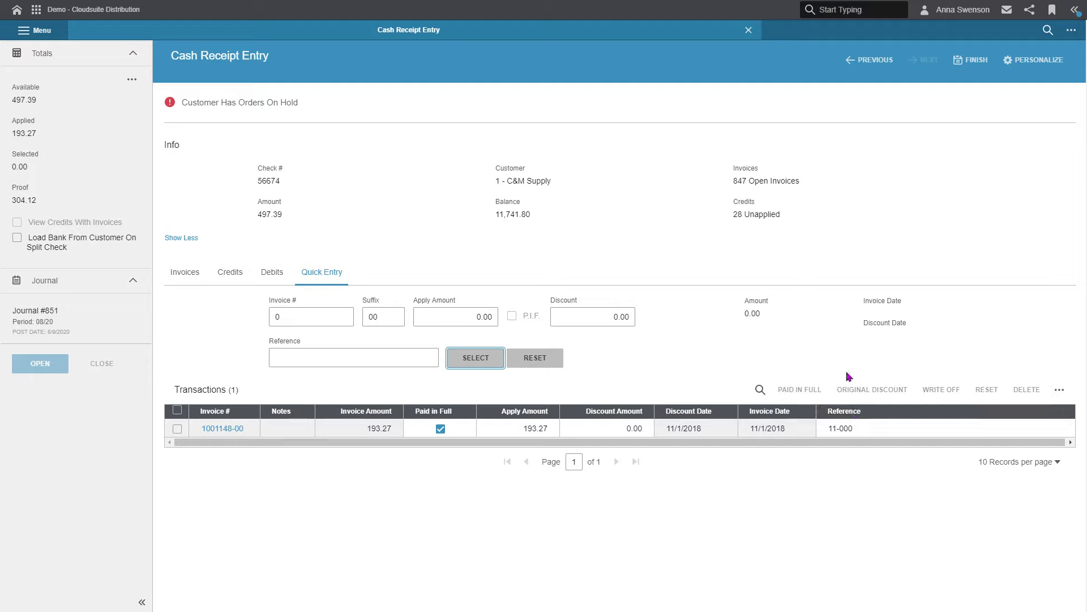
Add invoice 1000756 with suffix 25 through Quick Entry, applying 16.12 as paid in full
left_click(293, 316)
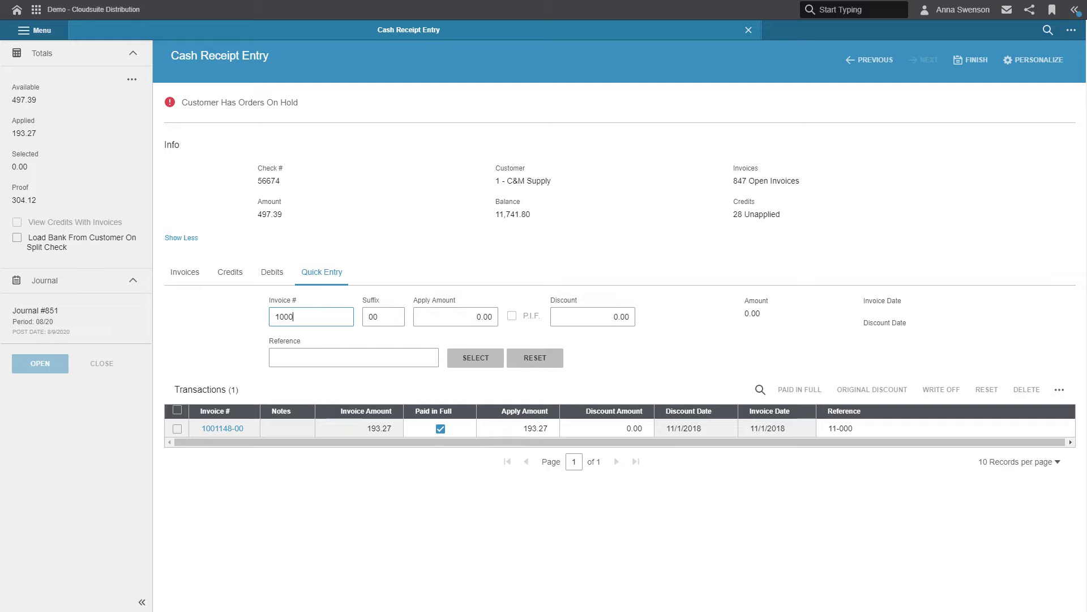
type("25")
key("Tab")
type("16.12")
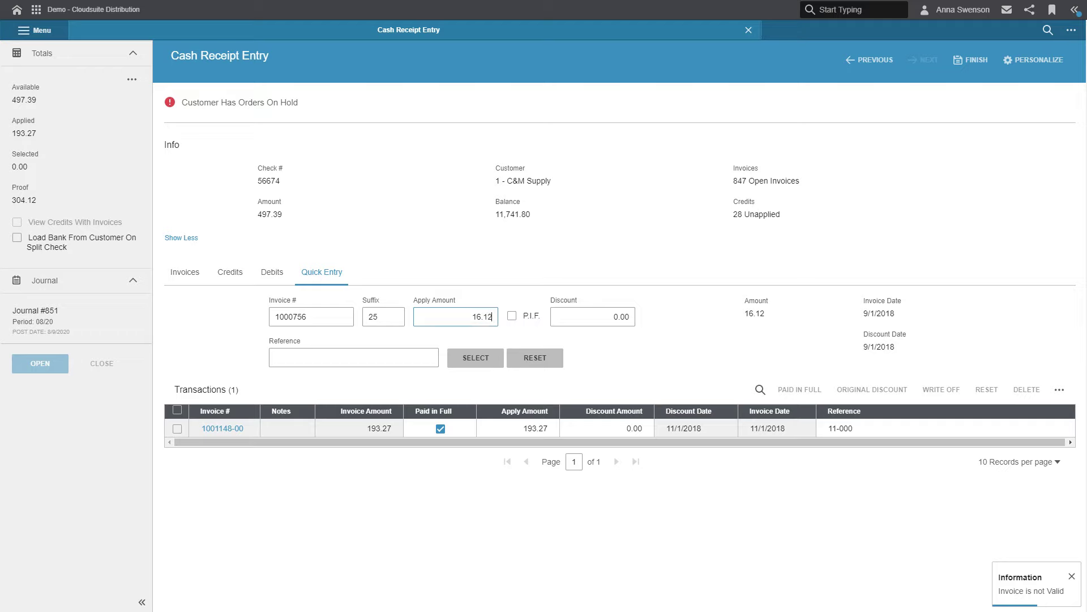
key("space")
key("Tab")
key("Tab")
key("Tab")
key("Return")
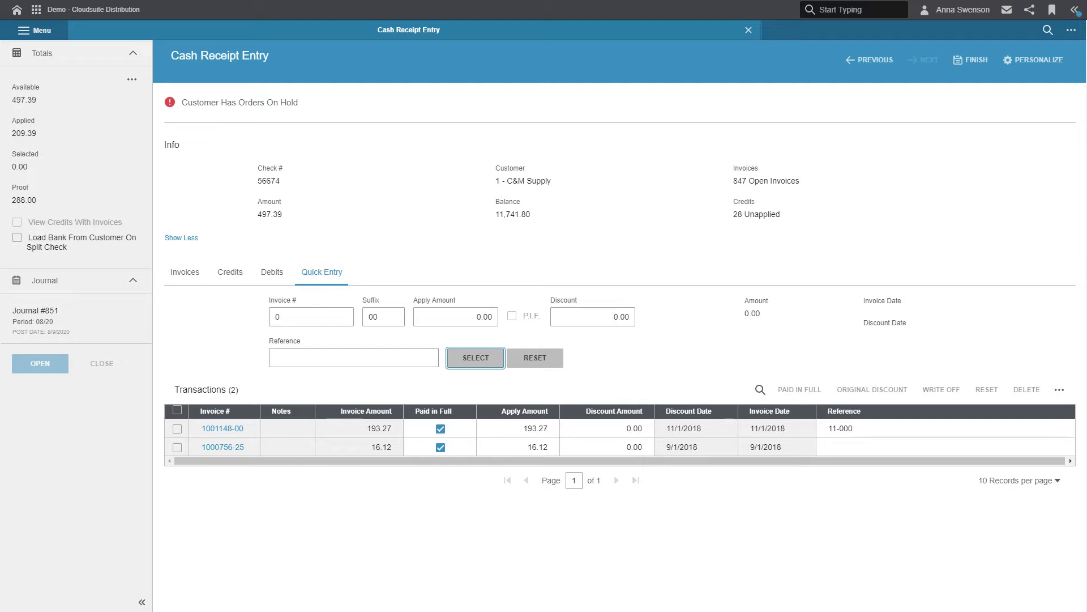
Add invoice 1001154 with suffix 00 through Quick Entry as paid in full
left_click(290, 319)
type("1001154")
key("Tab")
key("Tab")
key("Tab")
key("space")
key("Tab")
key("Tab")
key("Tab")
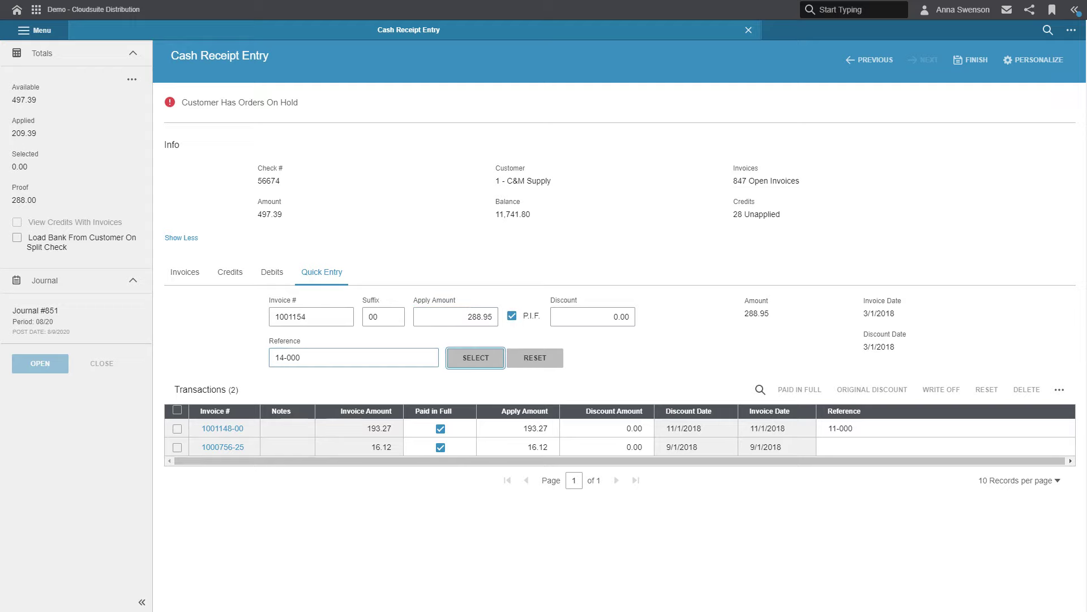
key("Return")
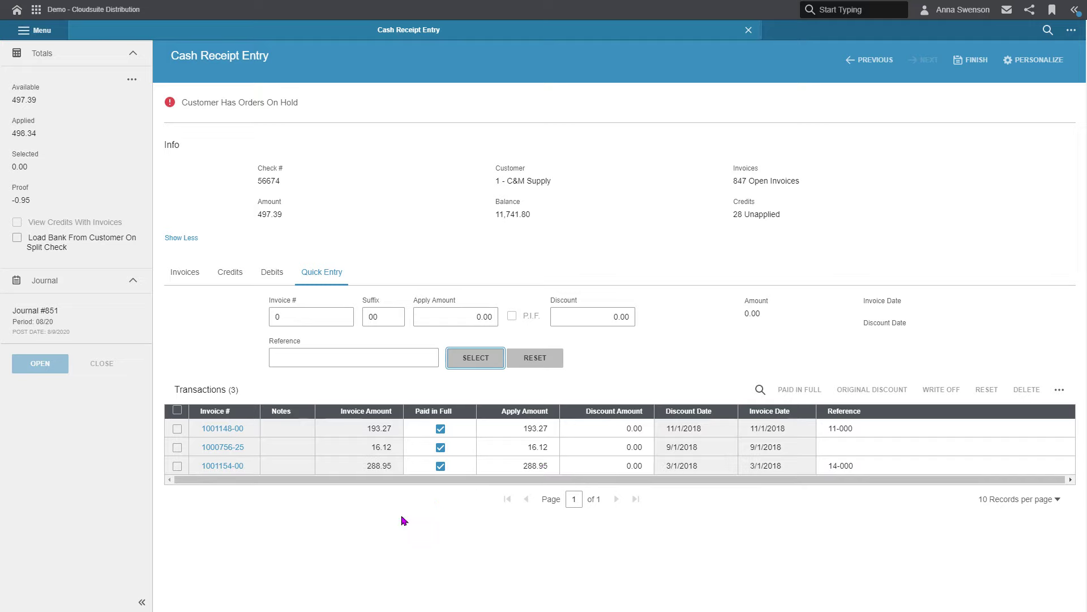
Set the apply amount of invoice 1001154-00 to 288.00 and accept a 0.95 write-off for it
left_click(528, 466)
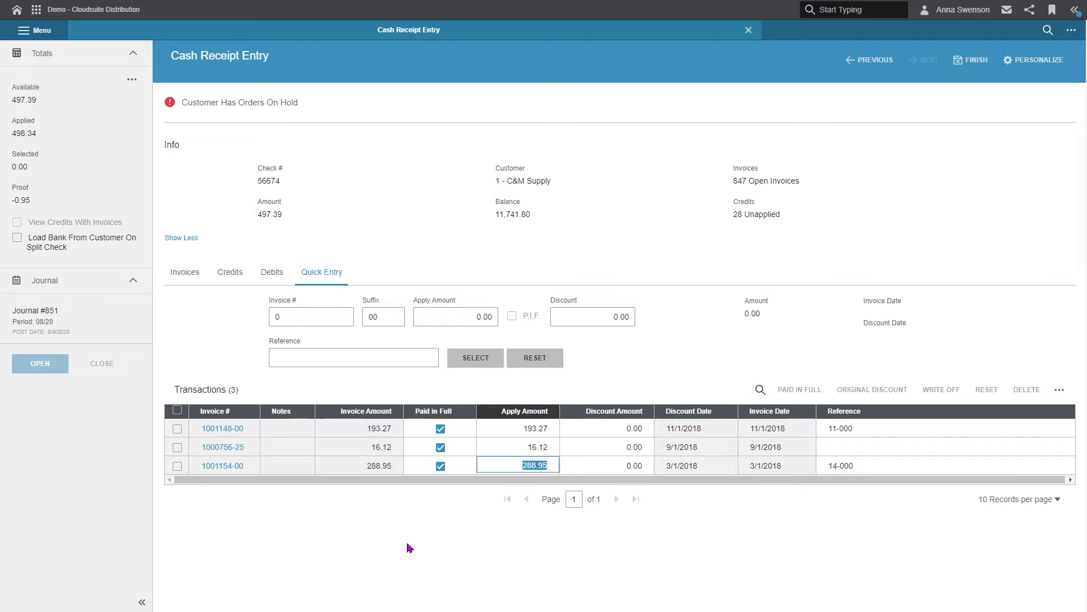
type("288.00")
key("Tab")
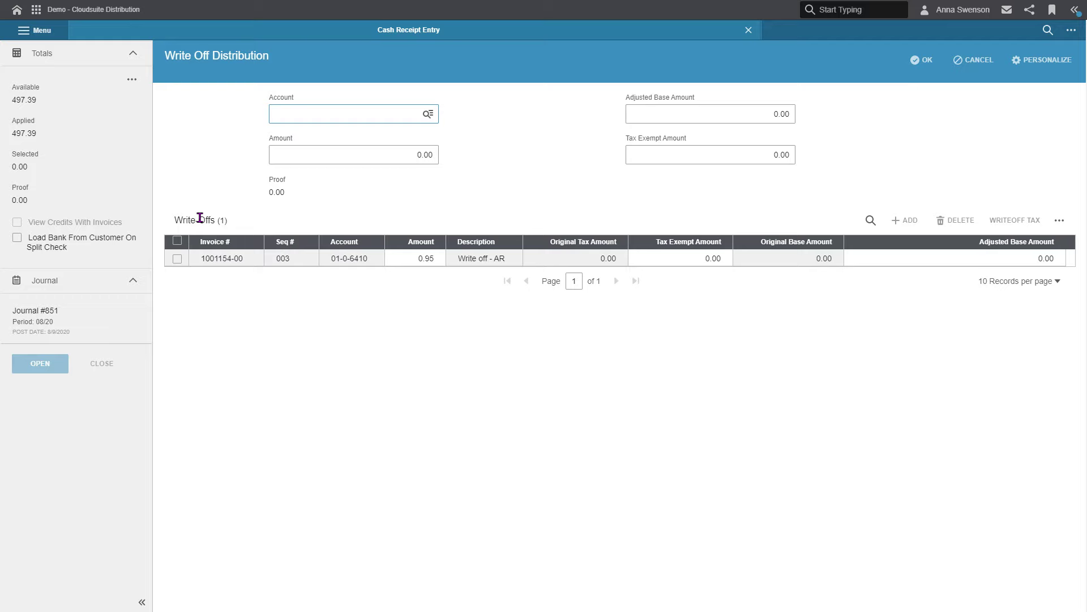
left_click(928, 61)
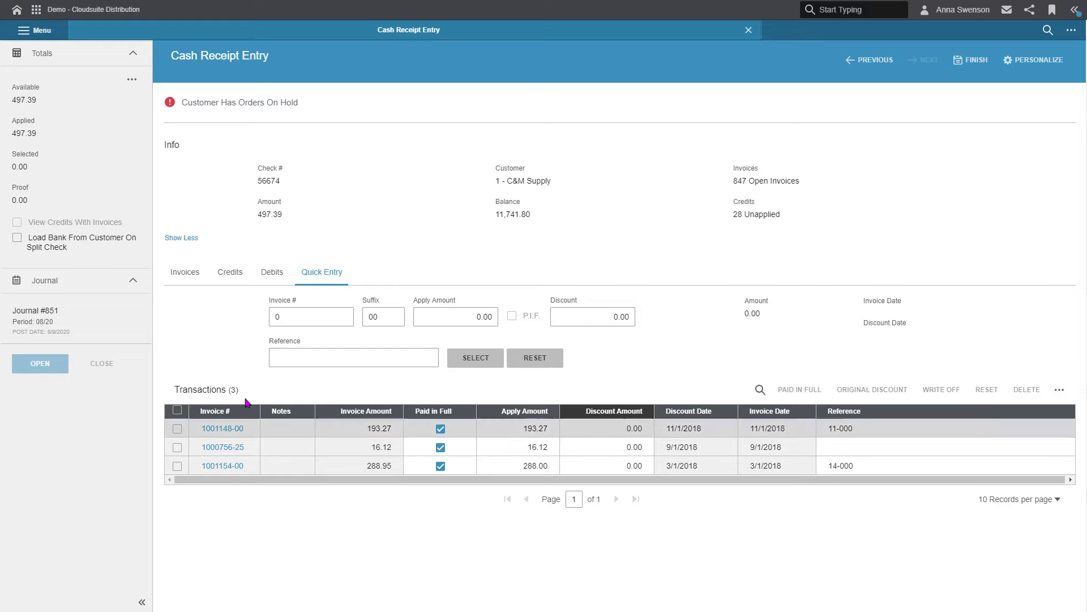
Sort the invoice list by Paid in Full status, and finish the cash receipt by confirming the update
left_click(189, 279)
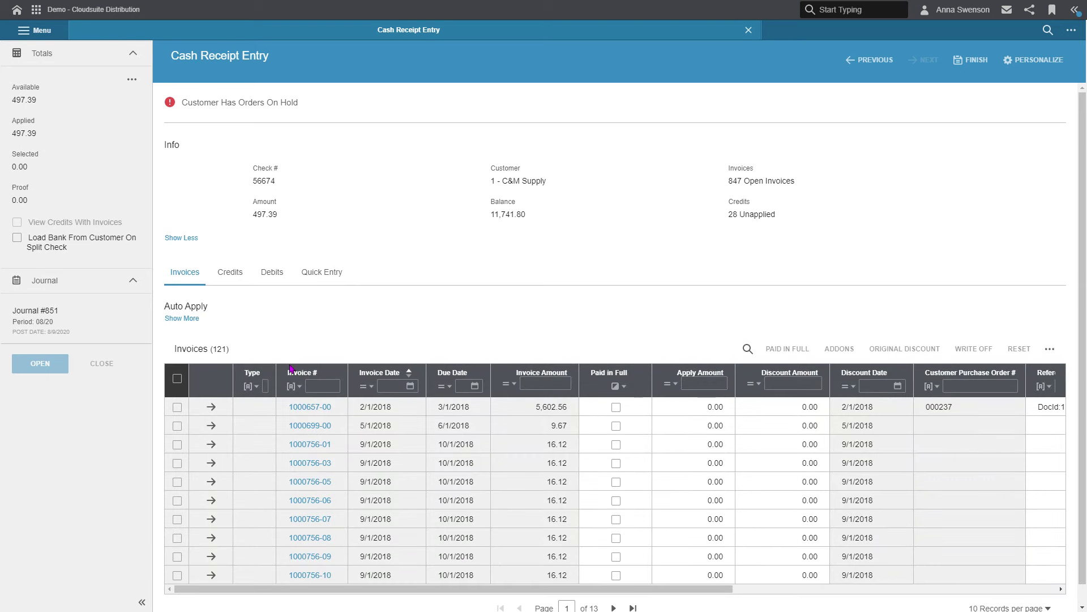
left_click(636, 394)
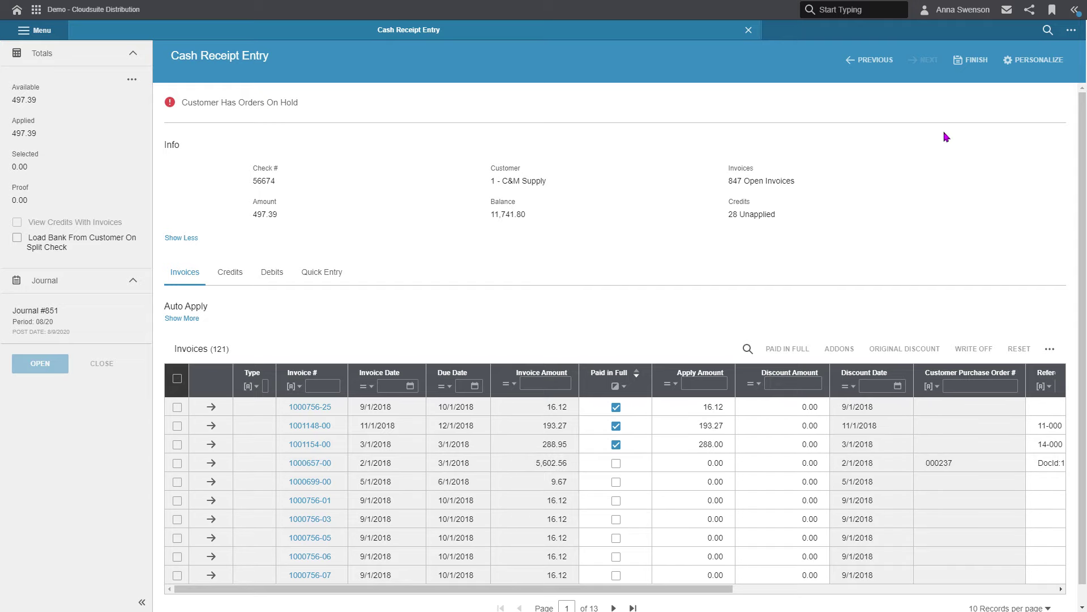
left_click(971, 60)
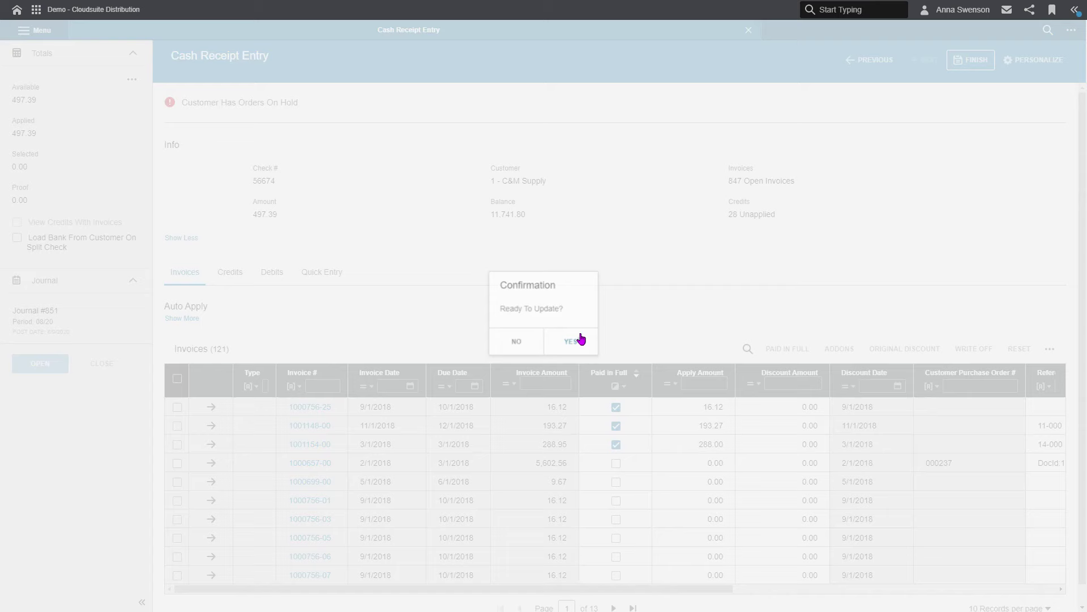
left_click(581, 338)
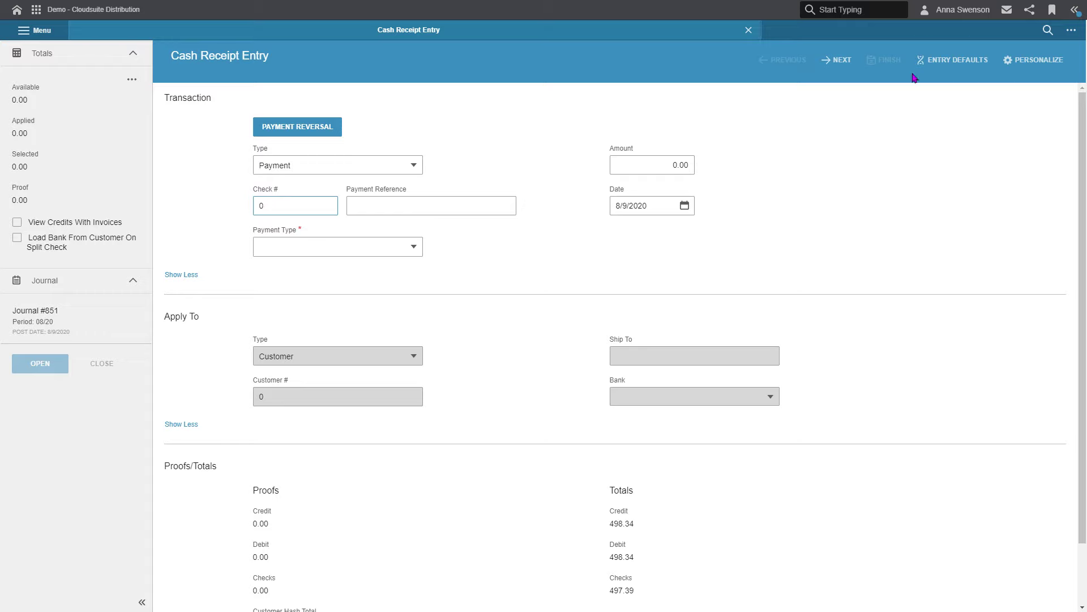
Open the cash receipt entry defaults and show the choices for the default allocation tab for payments
left_click(957, 63)
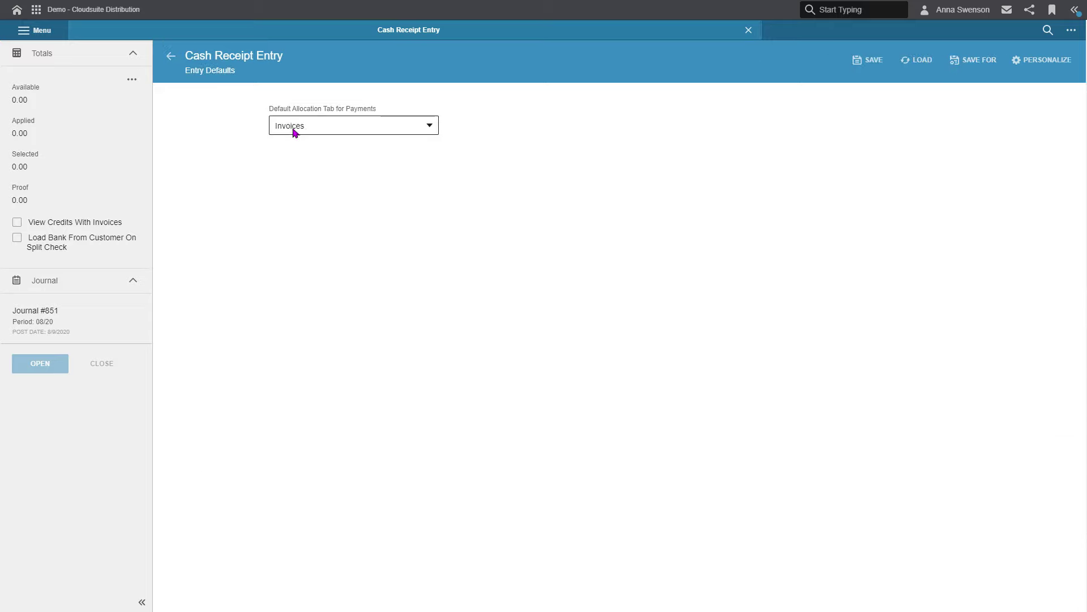
left_click(416, 129)
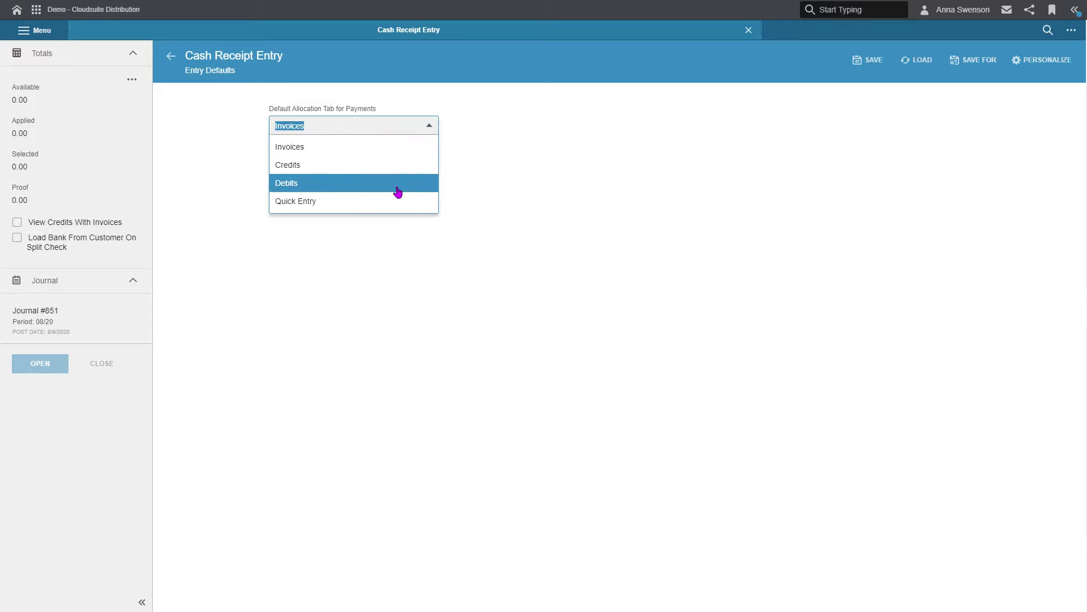